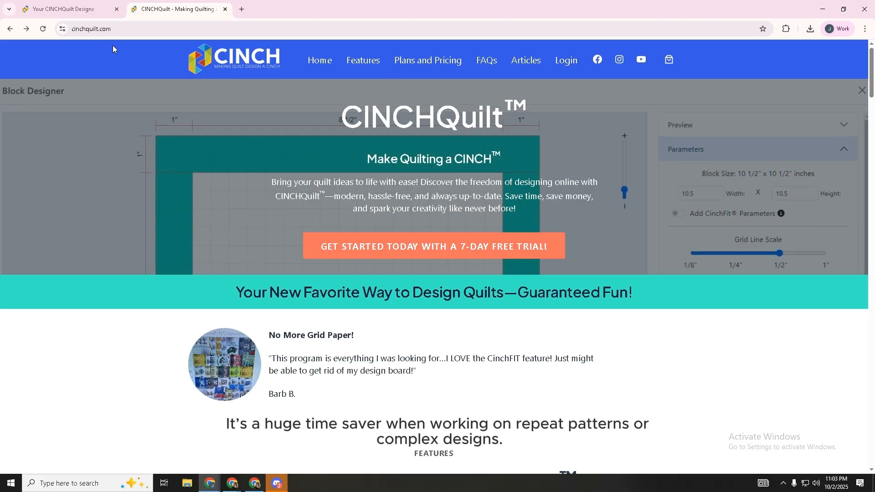
Step: Open the Irish Chain with Stars design and create a linked duplicate of its checkered block
{"action": "left_click", "coordinate": [81, 10]}
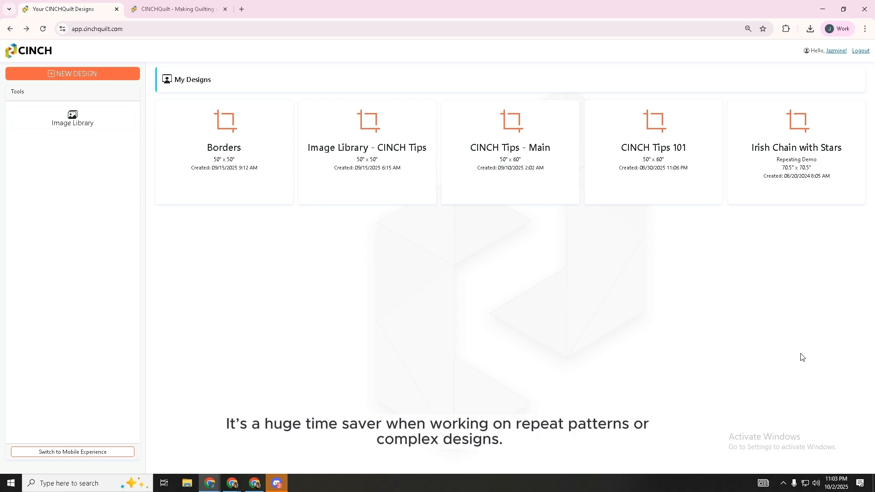
{"action": "left_click", "coordinate": [801, 178]}
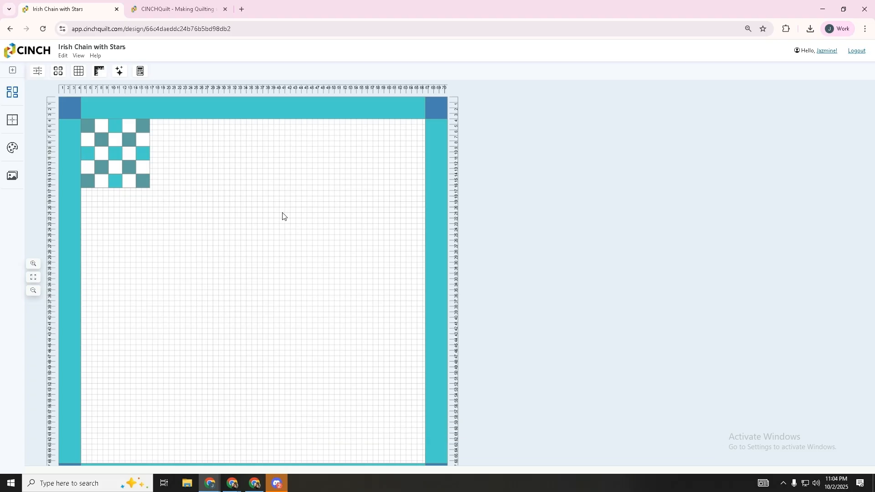
{"action": "left_click", "coordinate": [115, 152]}
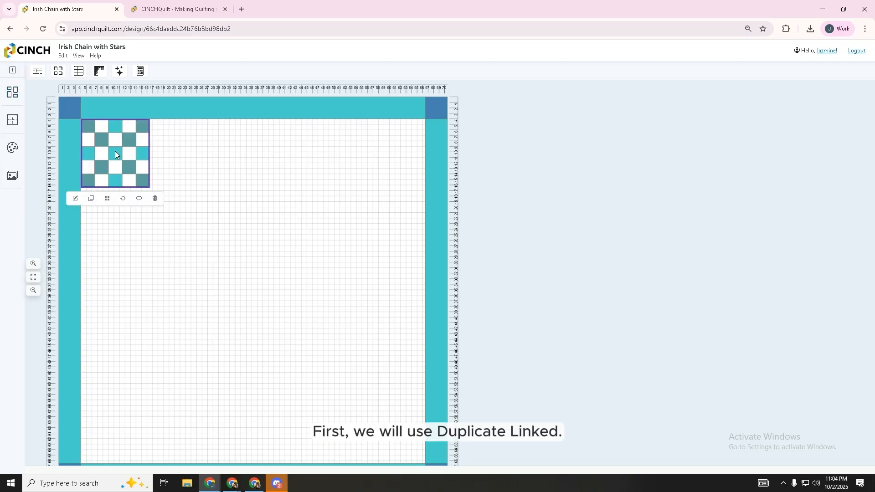
{"action": "right_click", "coordinate": [115, 153]}
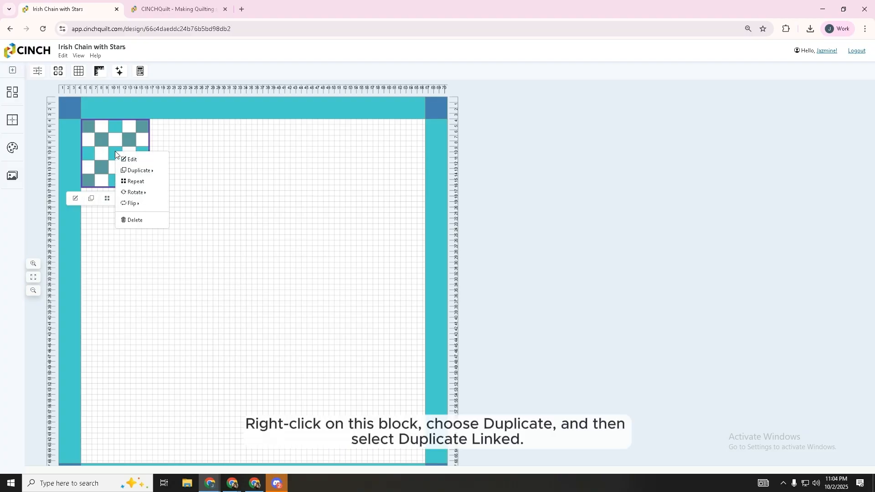
{"action": "mouse_move", "coordinate": [145, 175]}
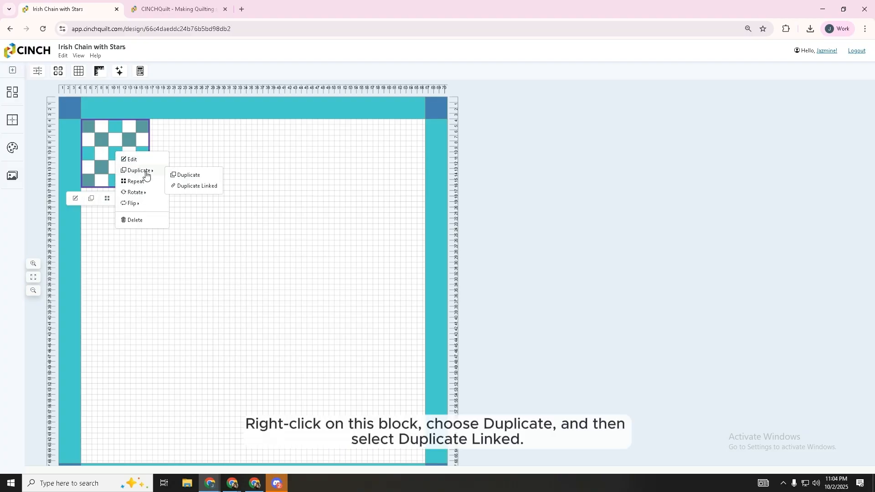
{"action": "left_click", "coordinate": [188, 186]}
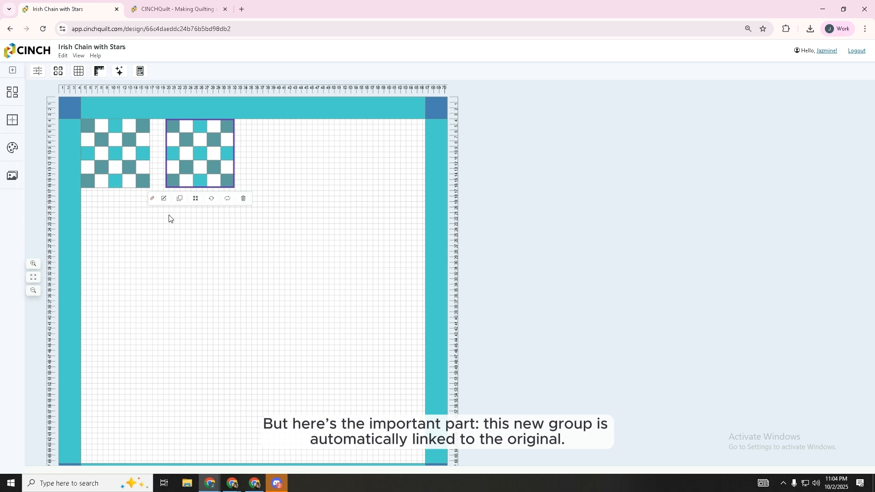
Step: Edit the original checkered block, paint its eight dark teal squares bright blue from the Oceanic Serenity palette, and save it
{"action": "left_click", "coordinate": [131, 162]}
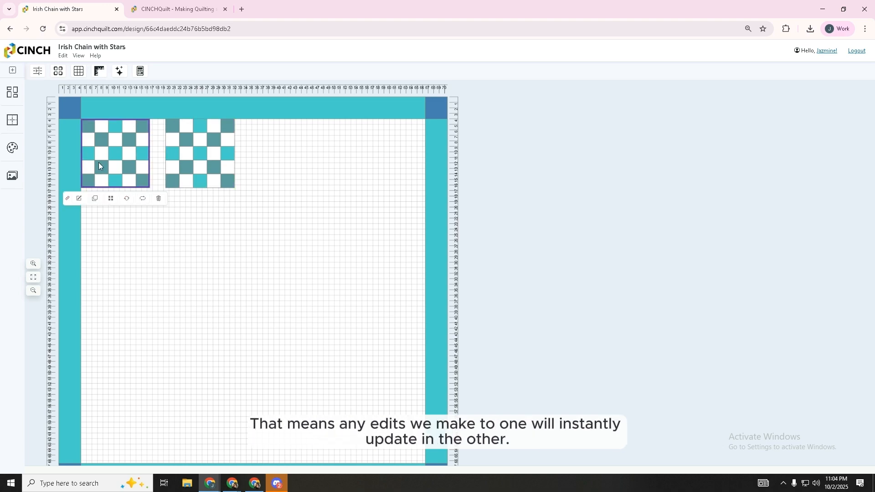
{"action": "left_click", "coordinate": [79, 199]}
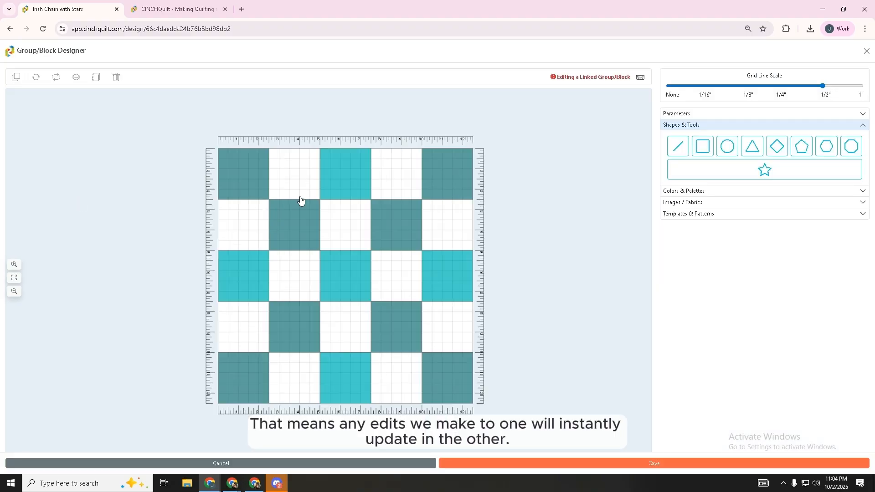
{"action": "left_click", "coordinate": [706, 192]}
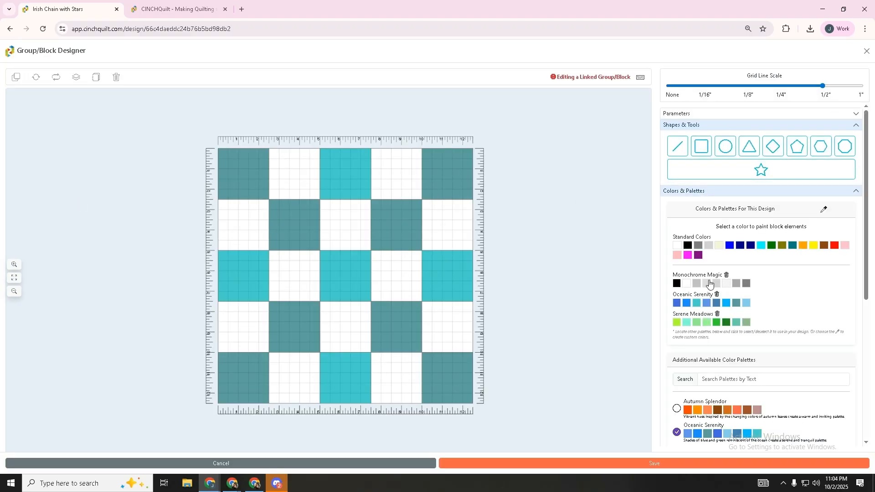
{"action": "left_click", "coordinate": [726, 303]}
{"action": "left_click", "coordinate": [255, 183]}
{"action": "left_click", "coordinate": [455, 190]}
{"action": "left_click", "coordinate": [290, 225]}
{"action": "left_click", "coordinate": [388, 222]}
{"action": "left_click", "coordinate": [283, 324]}
{"action": "left_click", "coordinate": [396, 326]}
{"action": "left_click", "coordinate": [244, 378]}
{"action": "left_click", "coordinate": [448, 378]}
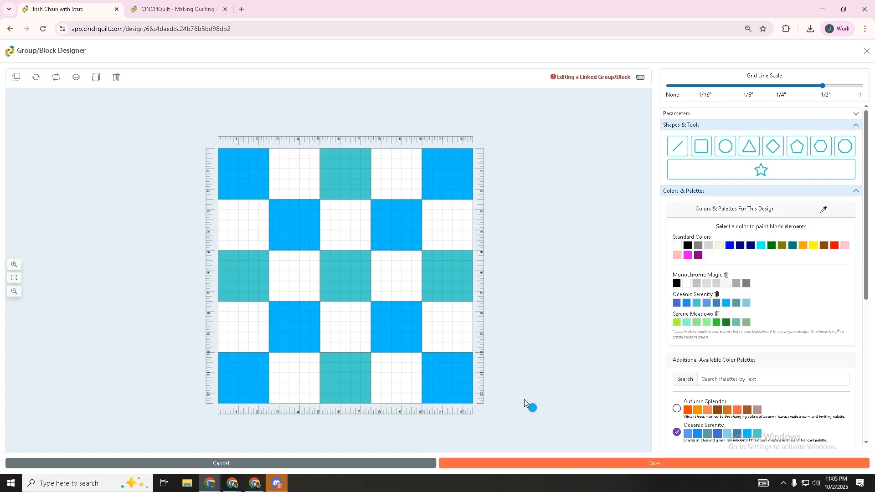
{"action": "left_click", "coordinate": [512, 464]}
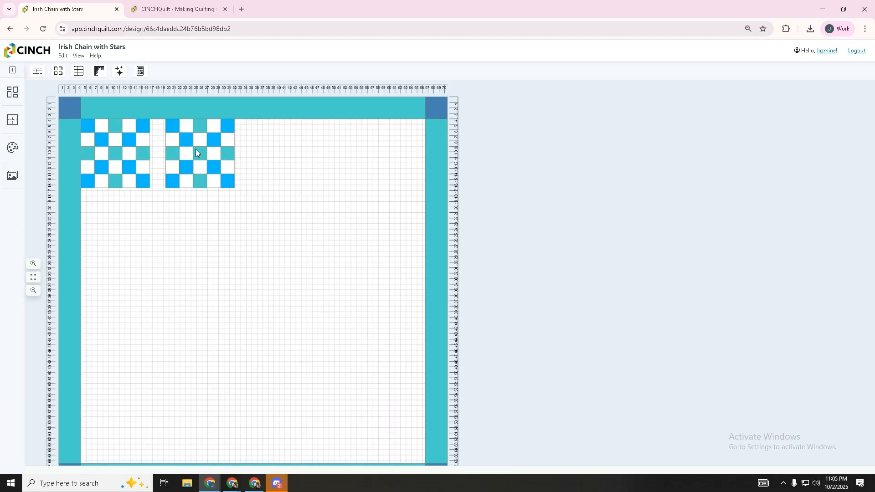
Step: Delete the linked duplicate and repeat the original block in every other space, with the blocks linked together
{"action": "left_click", "coordinate": [199, 171]}
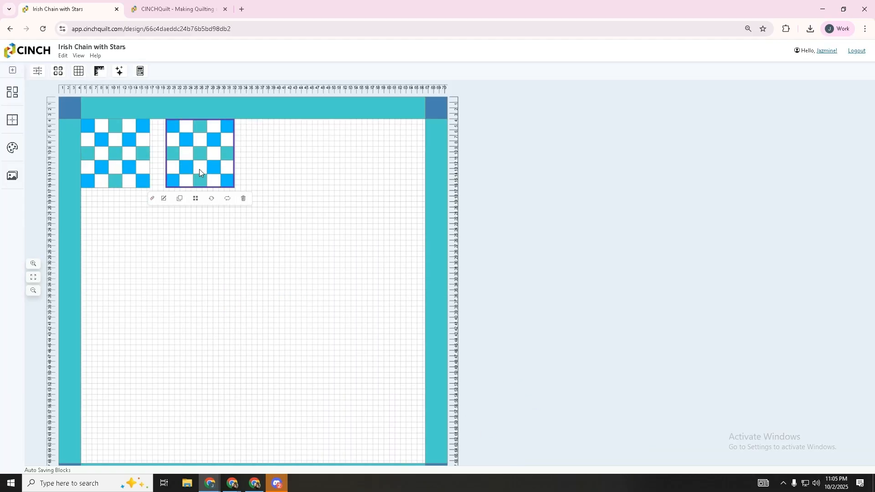
{"action": "left_click", "coordinate": [244, 199]}
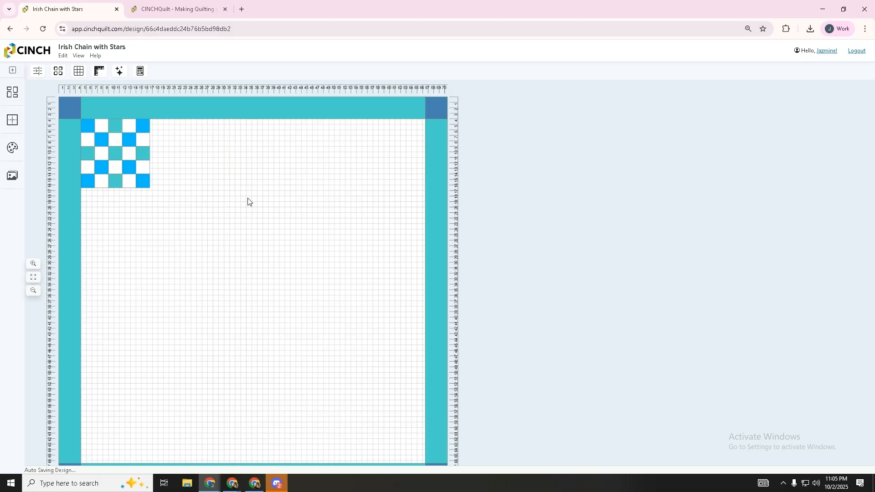
{"action": "left_click", "coordinate": [106, 153]}
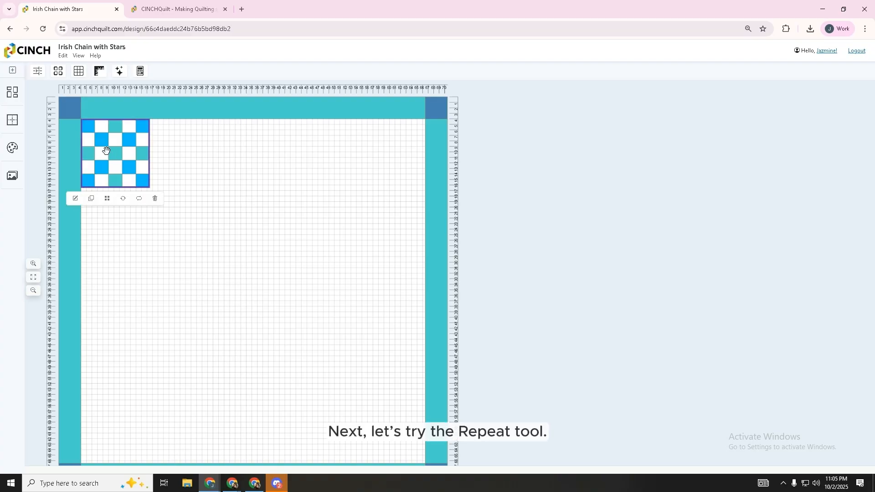
{"action": "right_click", "coordinate": [106, 153]}
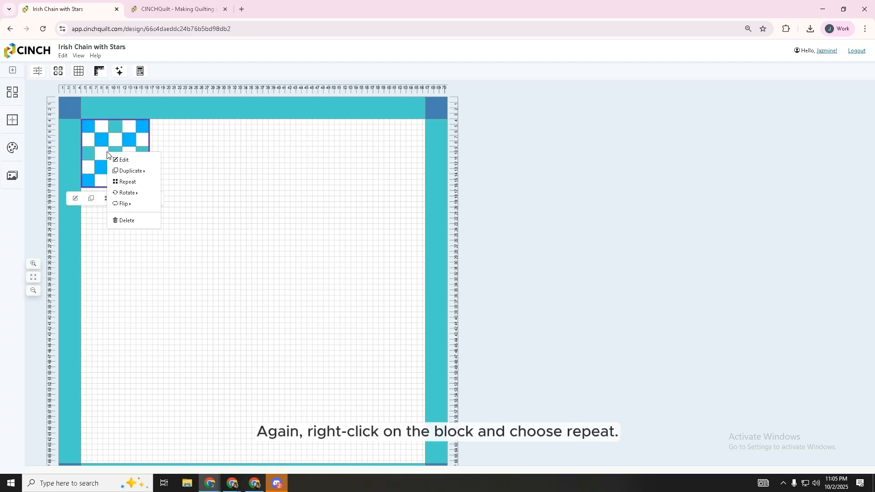
{"action": "left_click", "coordinate": [121, 181]}
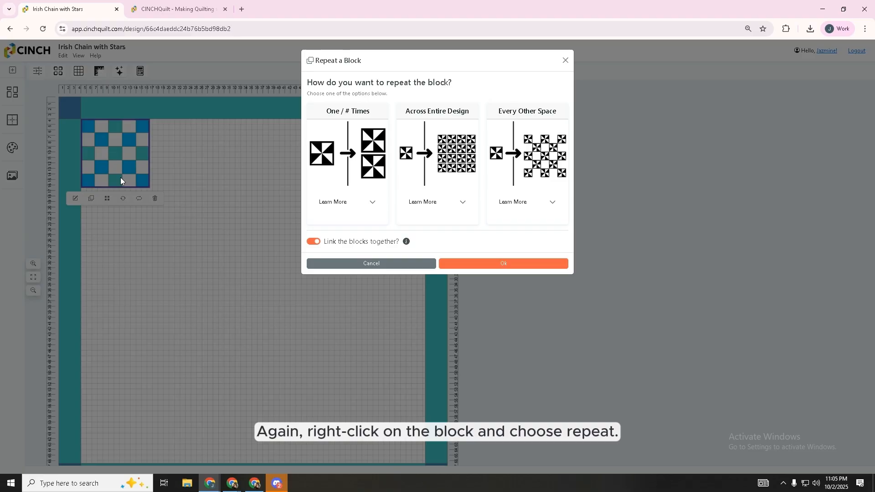
{"action": "left_click", "coordinate": [517, 143]}
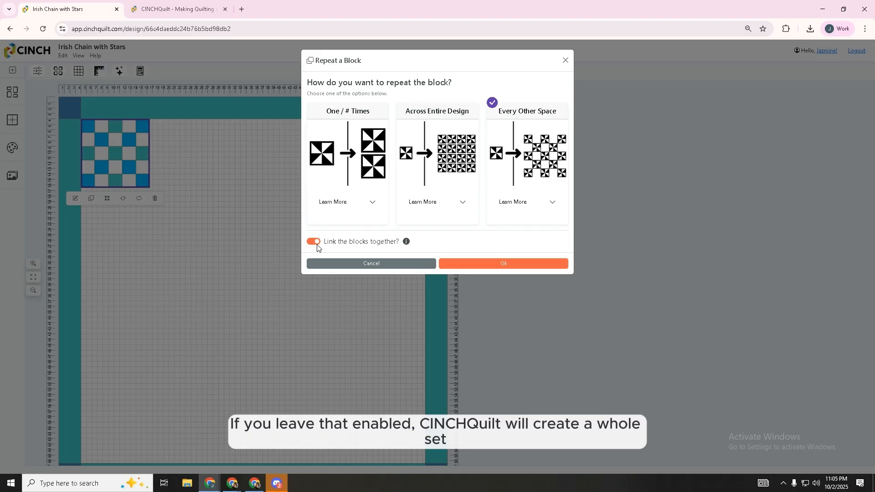
{"action": "left_click", "coordinate": [500, 266]}
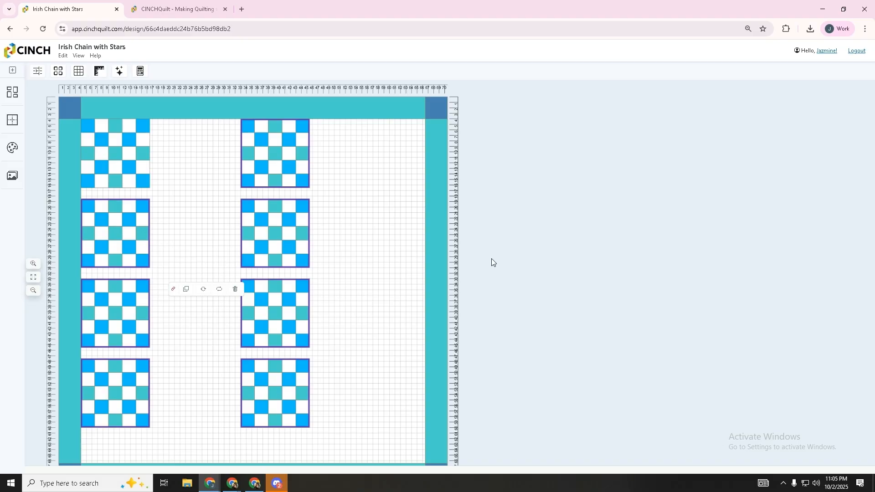
{"action": "left_click", "coordinate": [307, 288]}
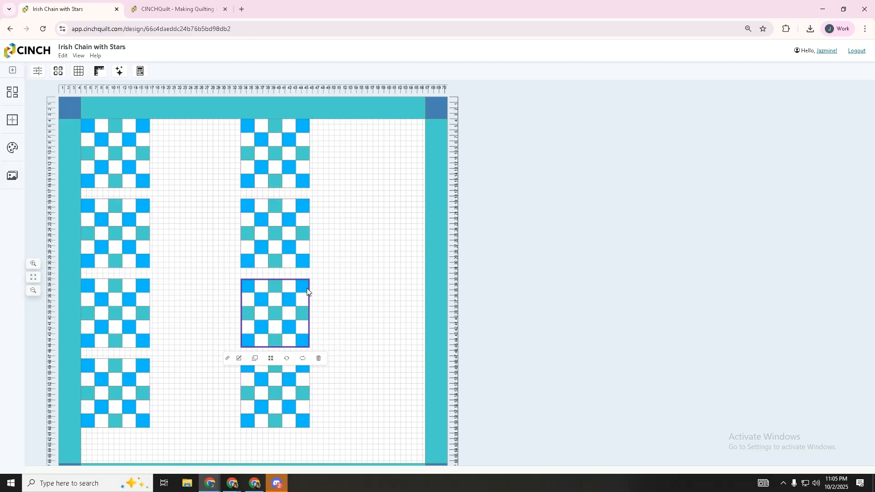
{"action": "left_click", "coordinate": [391, 274]}
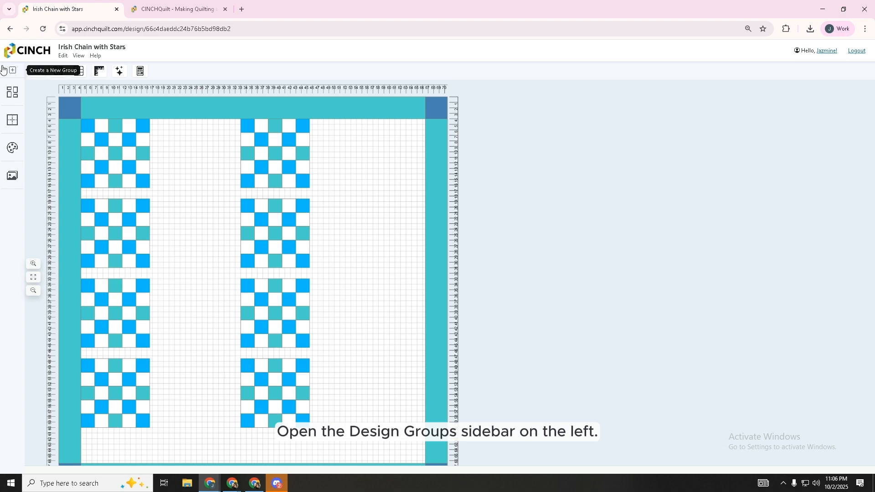
Step: Show the design groups and expand the 12.5" x 12.5" size and its Group 1 to inspect the linked groups
{"action": "left_click", "coordinate": [17, 100]}
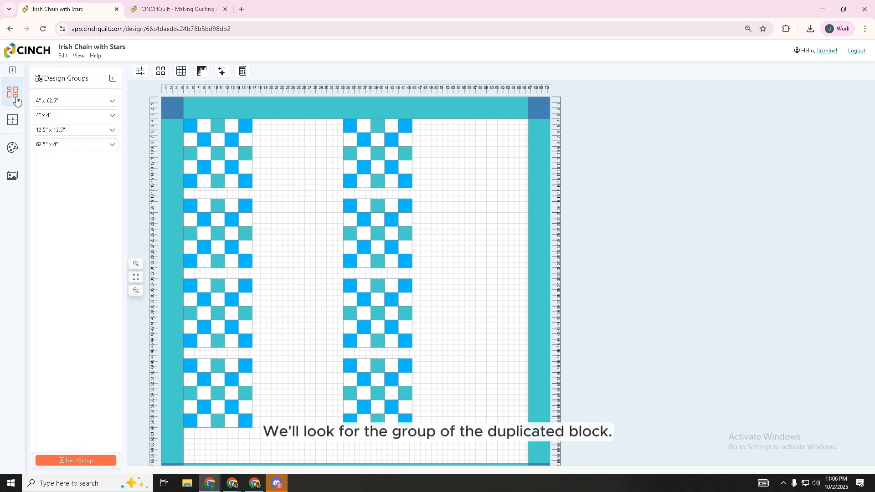
{"action": "left_click", "coordinate": [113, 131]}
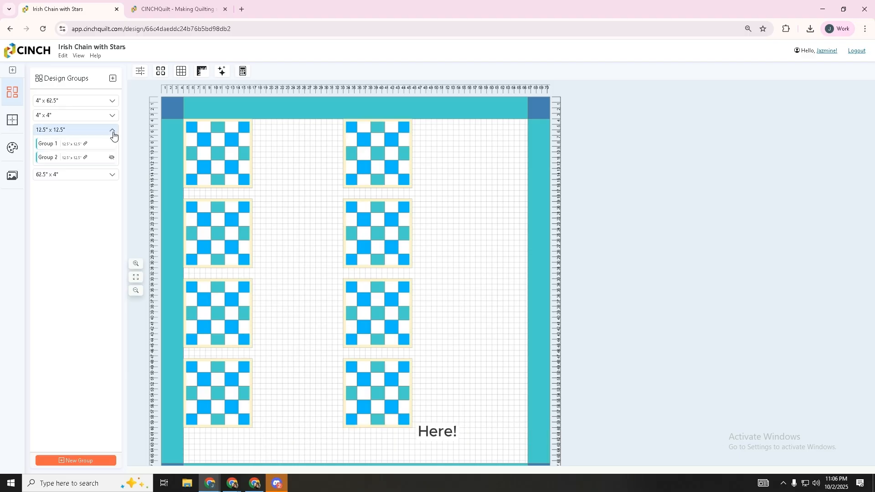
{"action": "left_click", "coordinate": [85, 146]}
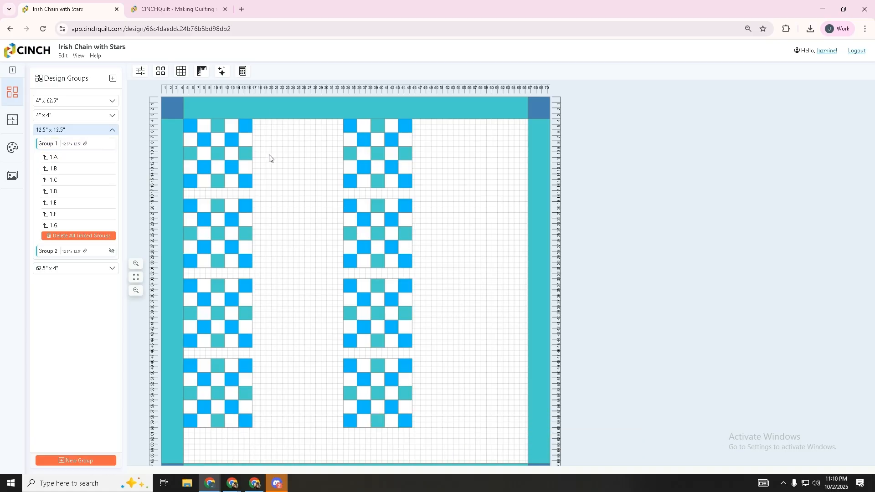
Step: Edit linked group 1.A, adding a right triangle to the top row's second square and copying it to the fourth square
{"action": "left_click", "coordinate": [231, 159]}
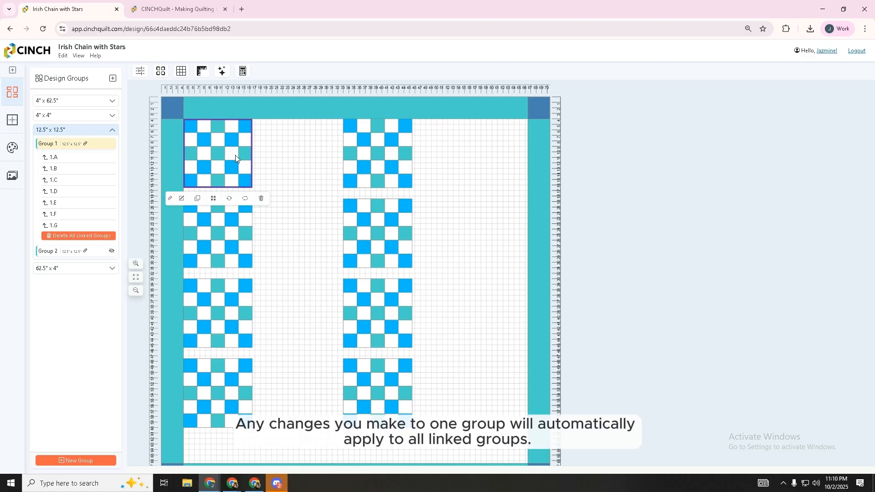
{"action": "mouse_move", "coordinate": [70, 161]}
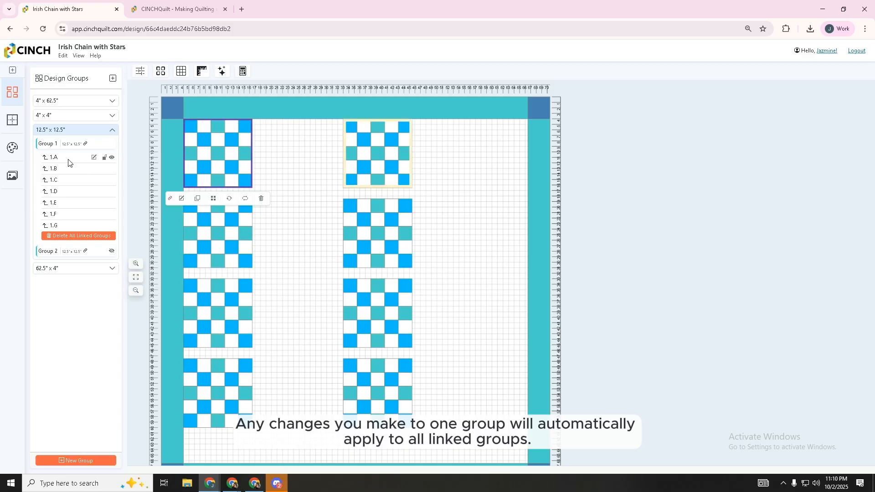
{"action": "left_click", "coordinate": [93, 158]}
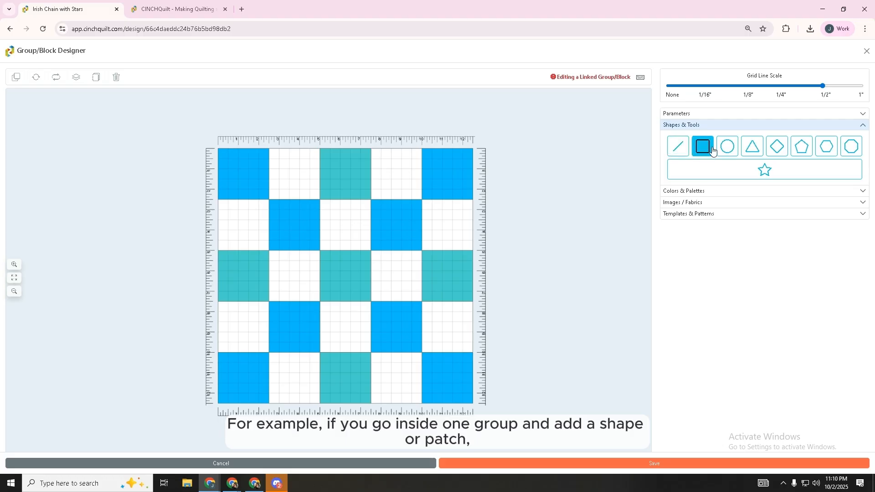
{"action": "left_click", "coordinate": [752, 147]}
{"action": "left_click_drag", "start_coordinate": [242, 171], "coordinate": [294, 166]}
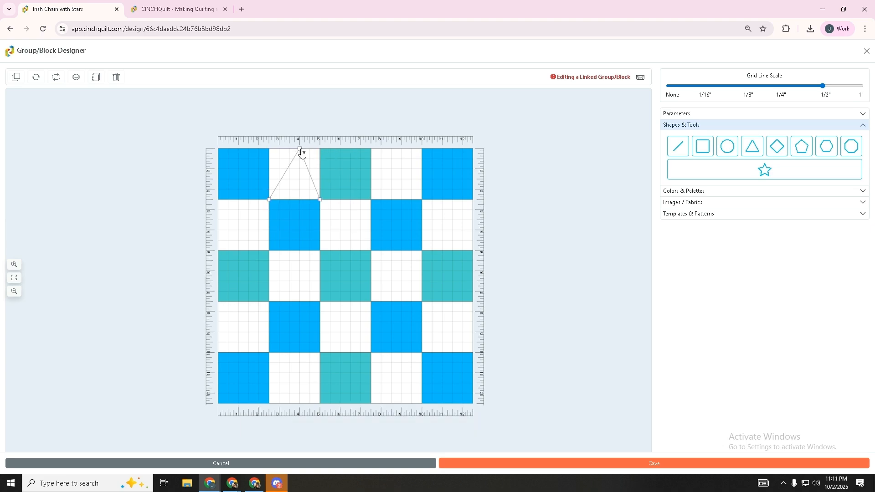
{"action": "left_click_drag", "start_coordinate": [301, 153], "coordinate": [270, 152]}
{"action": "left_click_drag", "start_coordinate": [289, 182], "coordinate": [391, 183]}
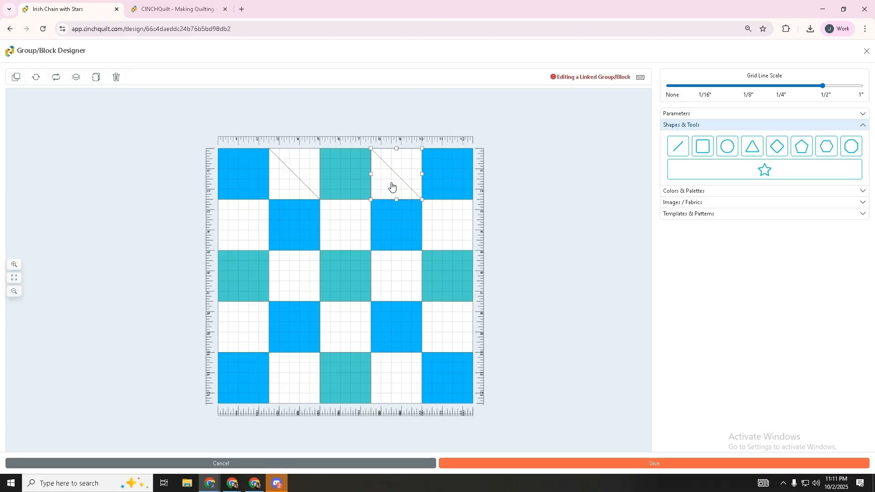
Step: Copy both triangles into the matching white squares of the third and fifth rows, and save the linked block
{"action": "left_click", "coordinate": [292, 186]}
{"action": "left_click", "coordinate": [386, 183]}
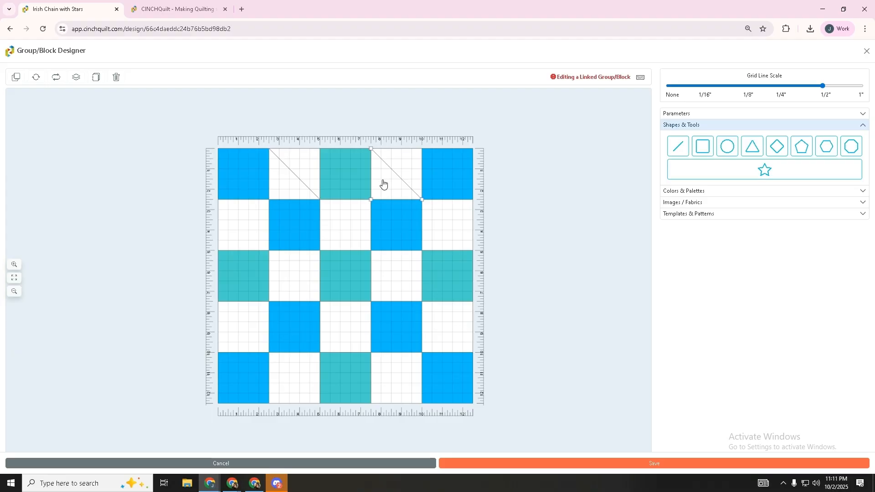
{"action": "left_click", "coordinate": [298, 188], "text": "shift"}
{"action": "key", "text": "ctrl+v"}
{"action": "left_click_drag", "start_coordinate": [315, 201], "coordinate": [320, 242]}
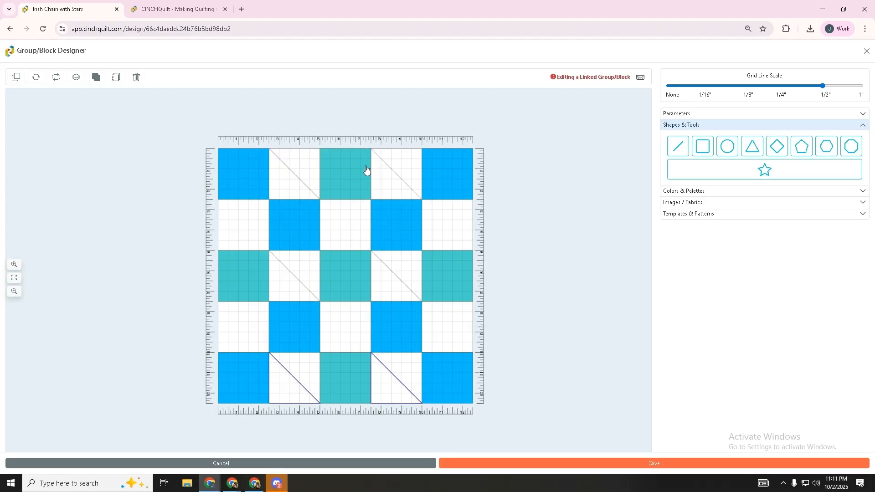
{"action": "left_click", "coordinate": [575, 461]}
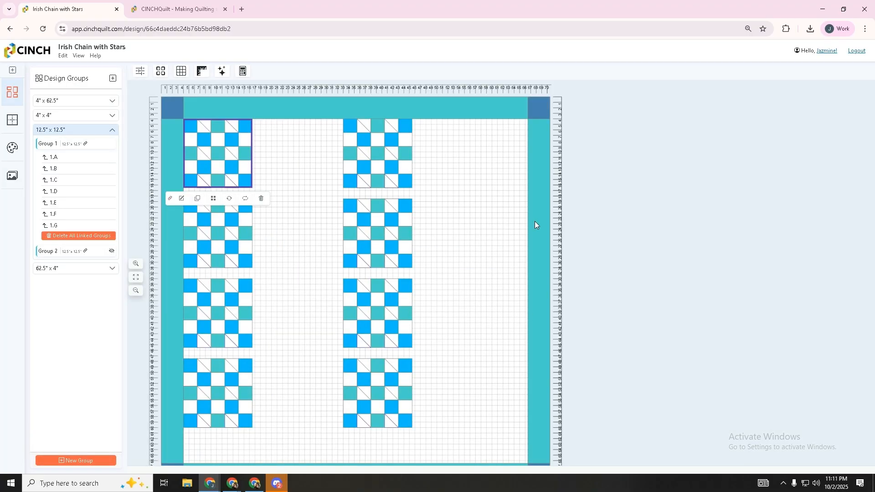
{"action": "left_click", "coordinate": [503, 225]}
Step: Paint one half of each diagonally split square in the linked blocks bright blue from the Oceanic Serenity palette
{"action": "left_click", "coordinate": [12, 147]}
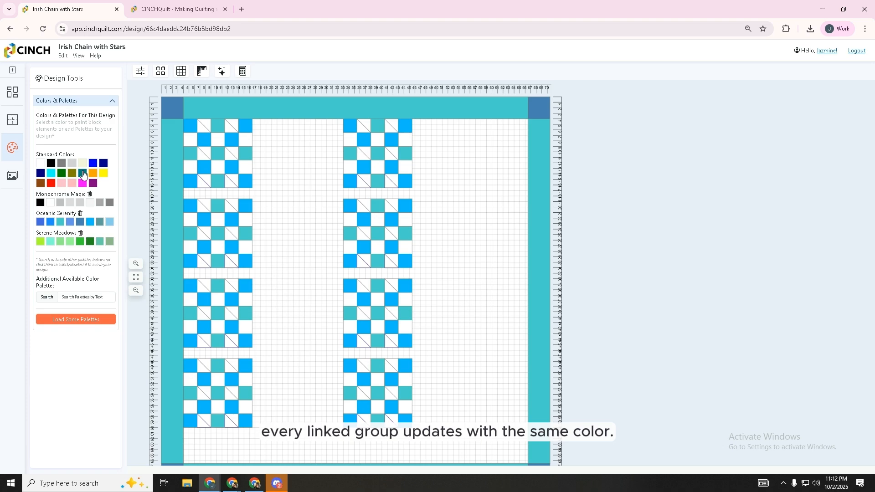
{"action": "left_click", "coordinate": [90, 222]}
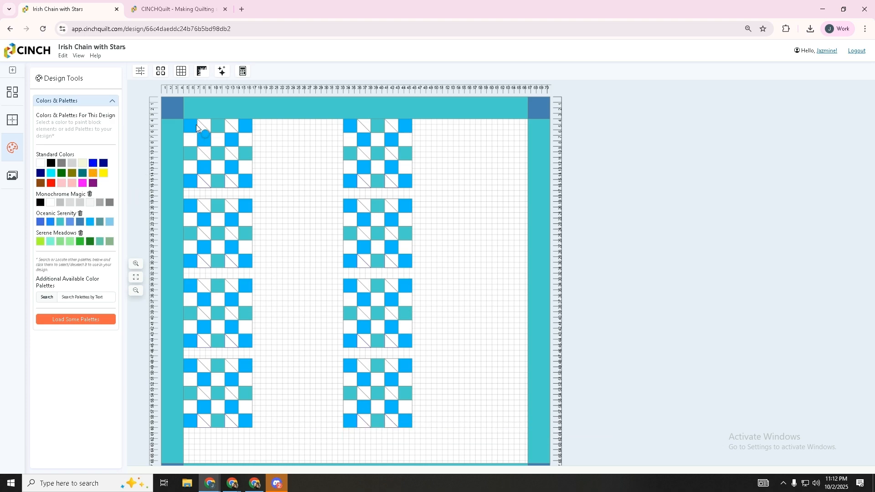
{"action": "left_click", "coordinate": [202, 126]}
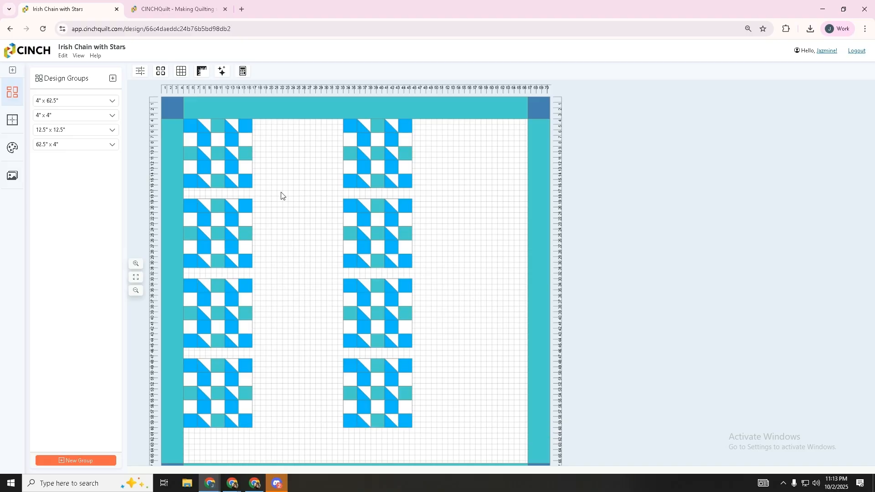
Step: Unlink the top block of the second column from its linked group
{"action": "right_click", "coordinate": [361, 156]}
{"action": "left_click", "coordinate": [362, 157]}
{"action": "right_click", "coordinate": [362, 158]}
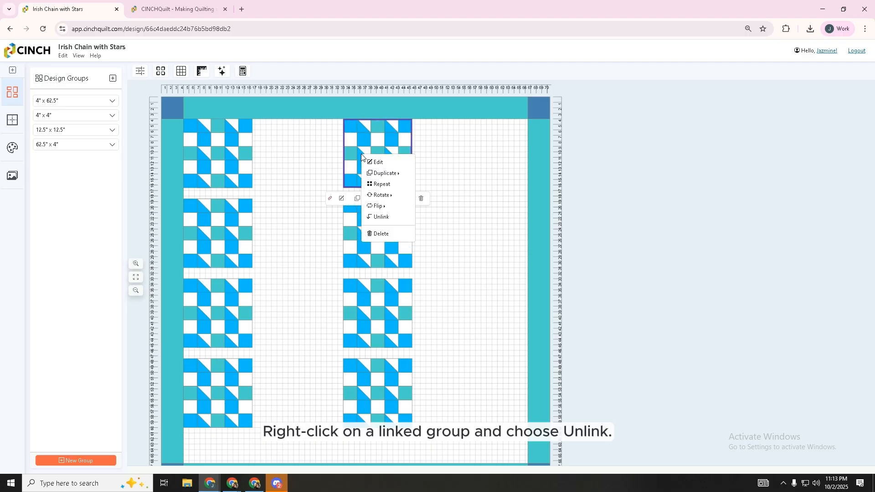
{"action": "left_click", "coordinate": [393, 219]}
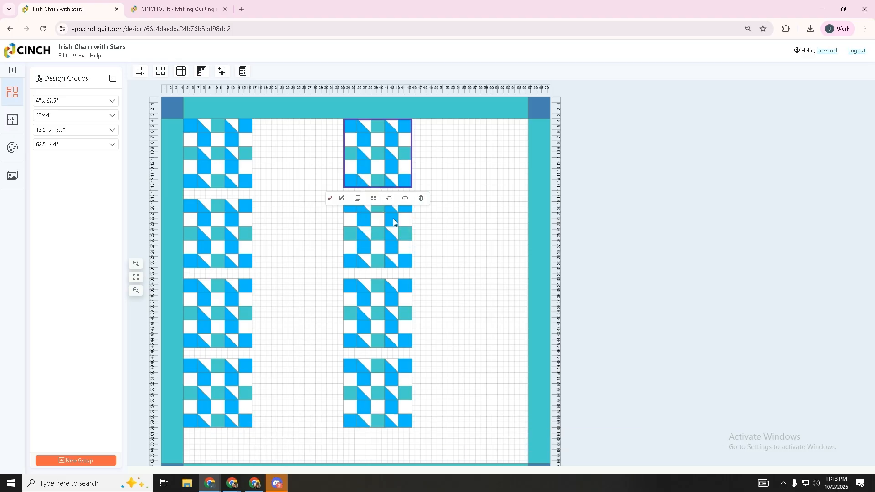
{"action": "left_click", "coordinate": [319, 204]}
Step: Paint the remaining white halves of the unlinked block's six split squares light blue
{"action": "left_click", "coordinate": [378, 168]}
{"action": "left_click", "coordinate": [12, 148]}
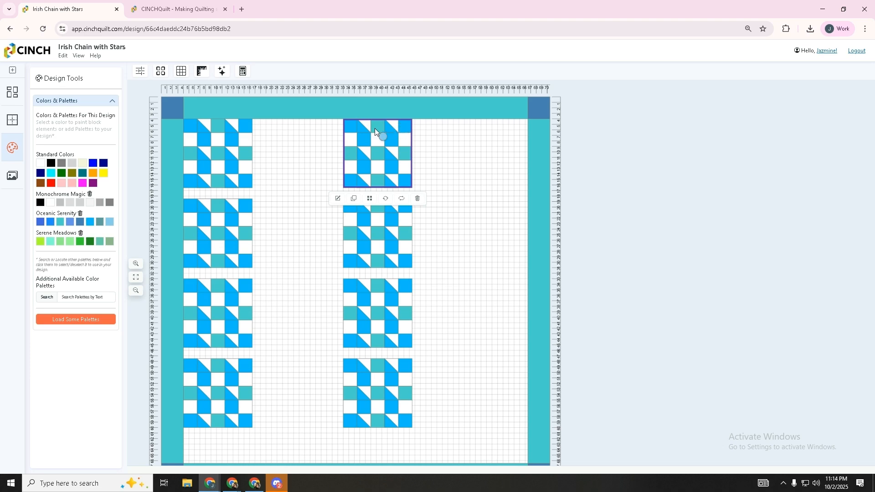
{"action": "left_click", "coordinate": [387, 130]}
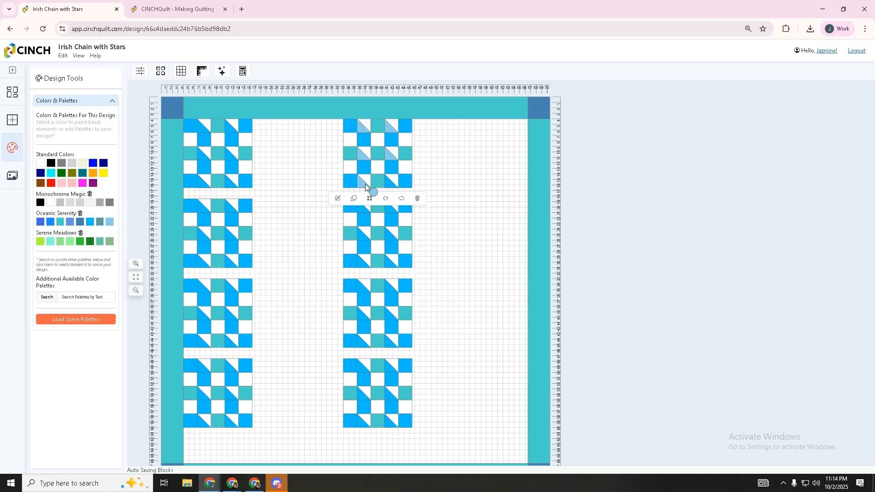
{"action": "left_click", "coordinate": [391, 182]}
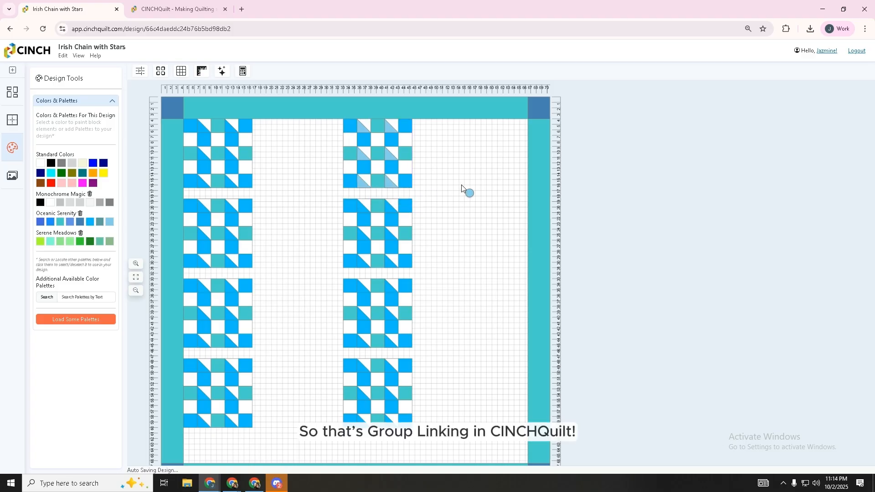